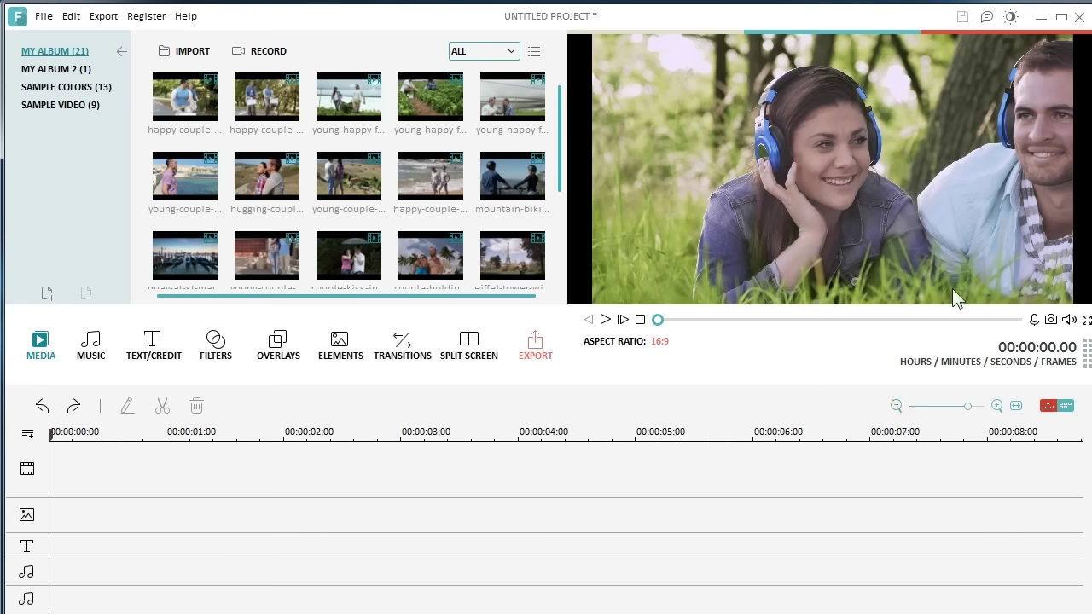
Switch Filmora's interface to the dark theme via the title-bar theme toggle
click(1011, 17)
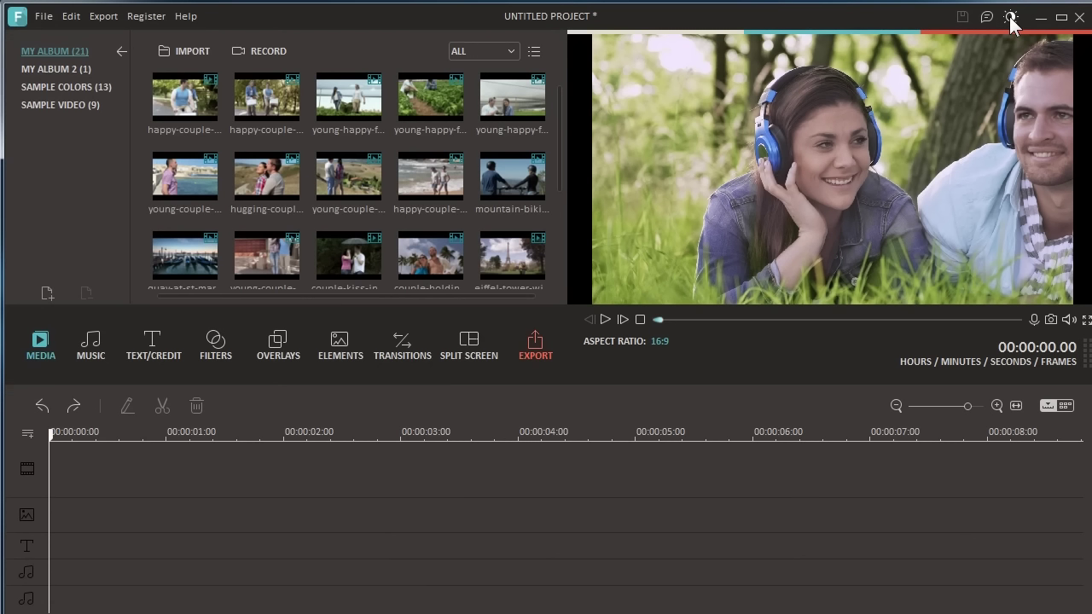
click(1011, 17)
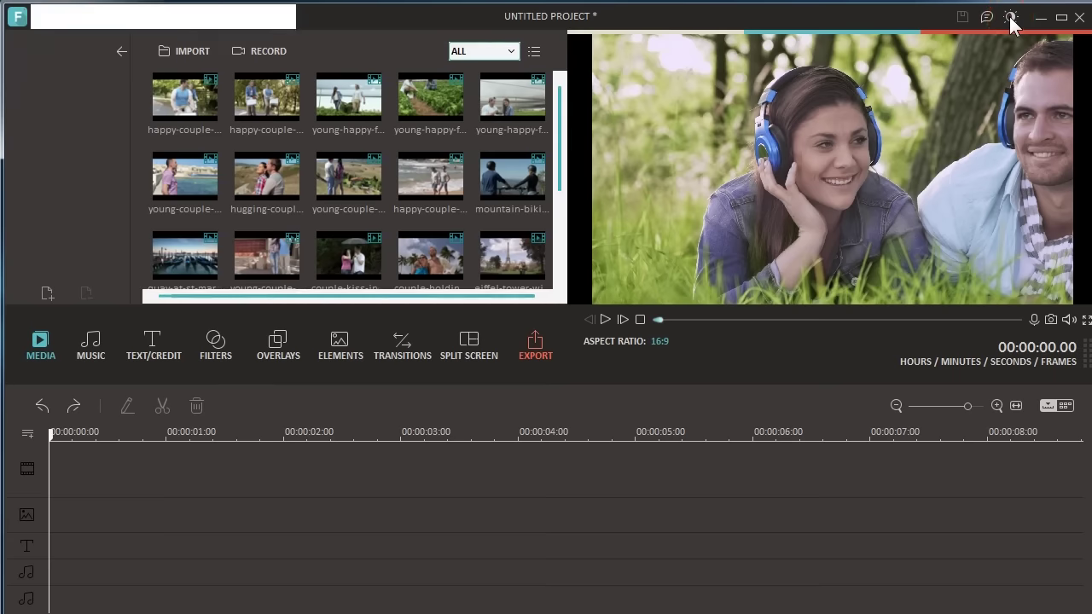
click(1011, 17)
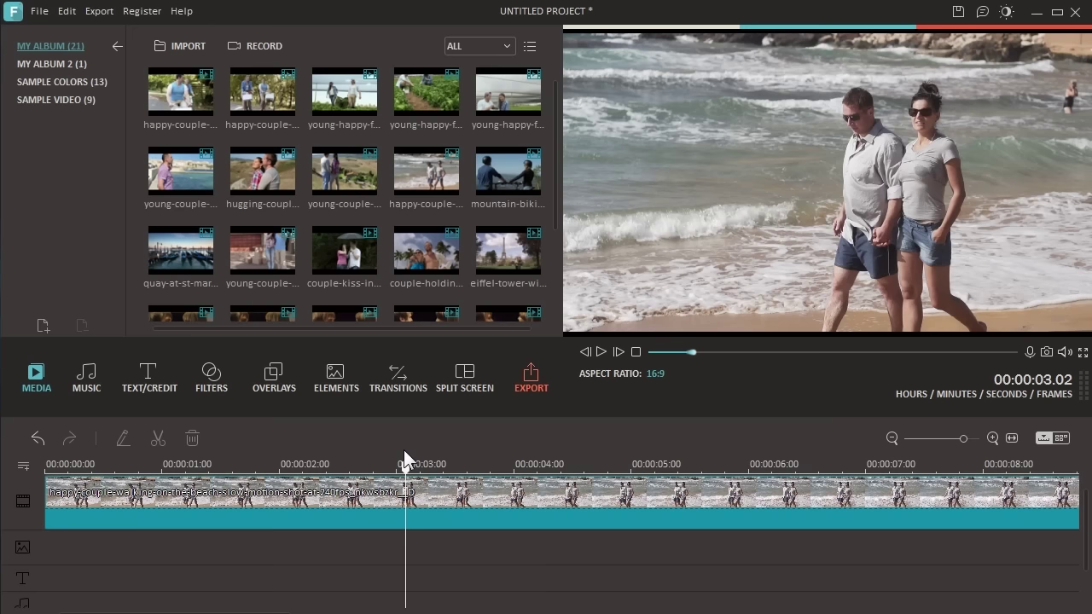
Preview the Modern 5, Particle 1 and Particle 6 openers, then place Particle 6 on the title track
click(152, 376)
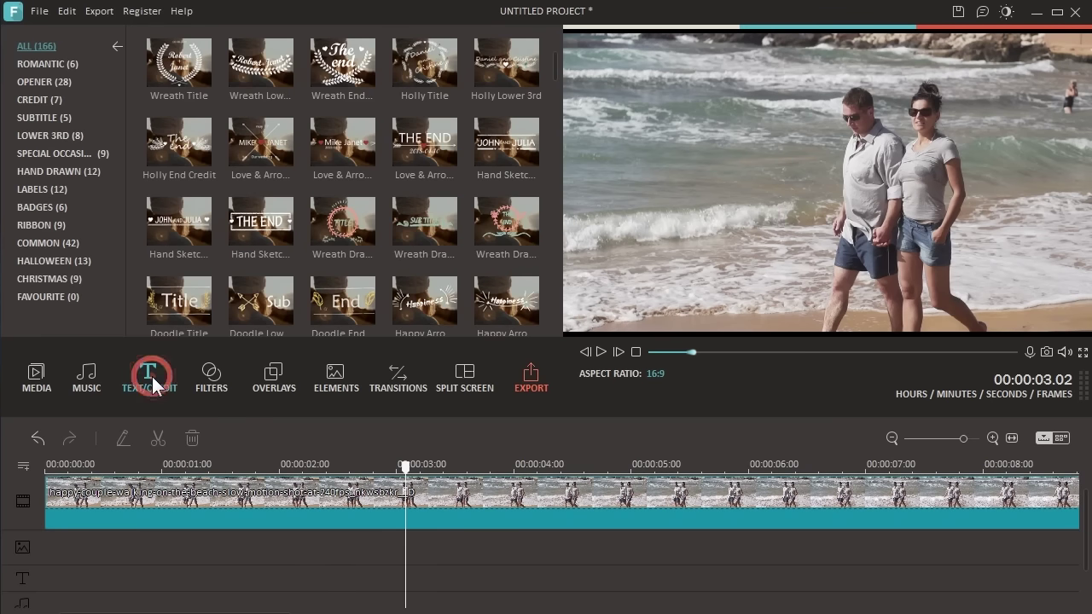
click(49, 81)
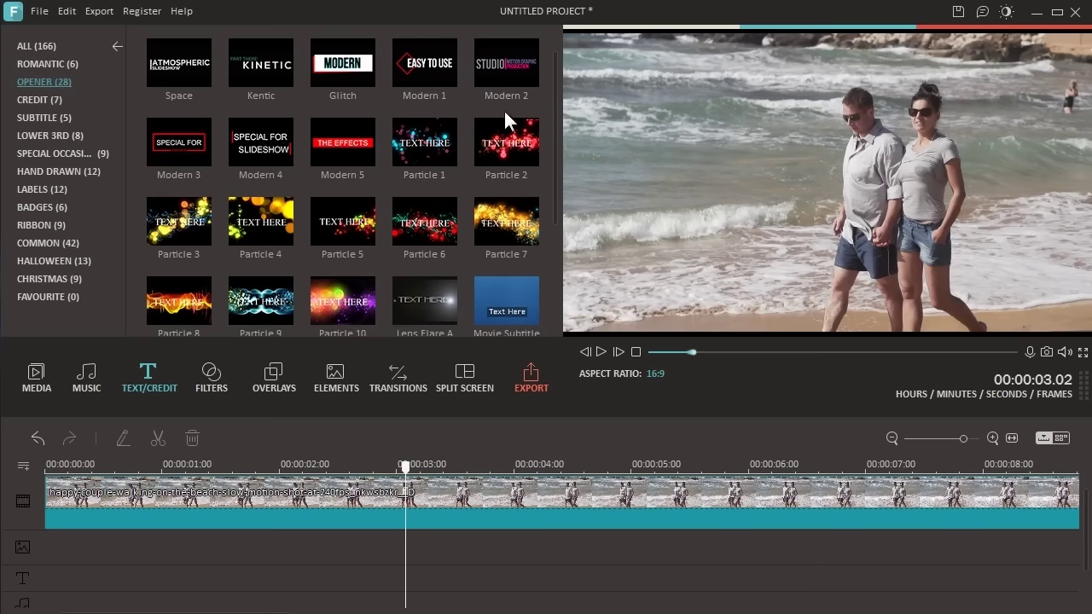
click(322, 135)
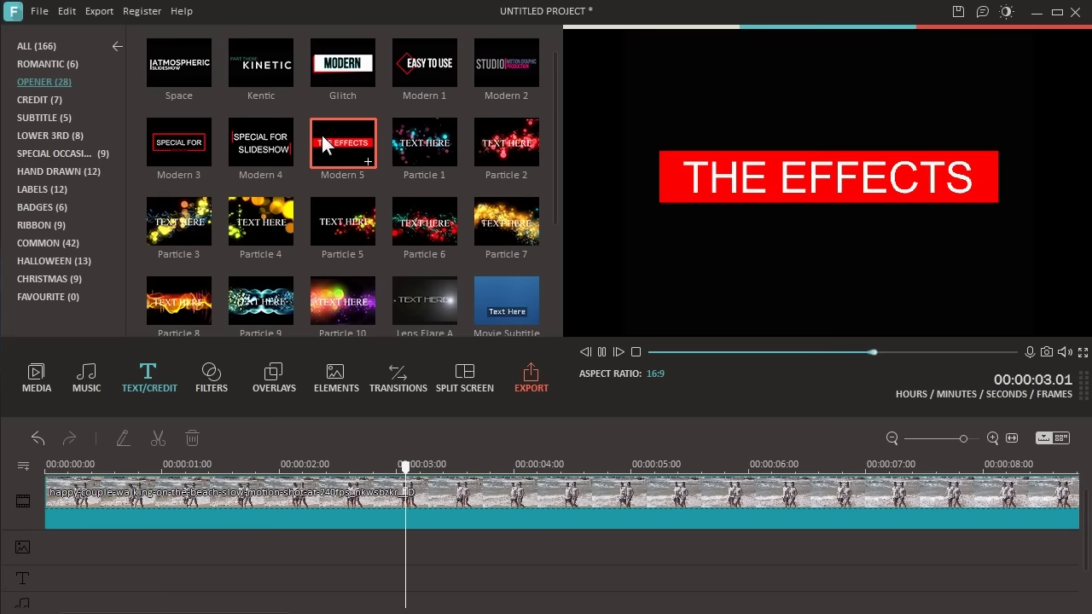
click(412, 144)
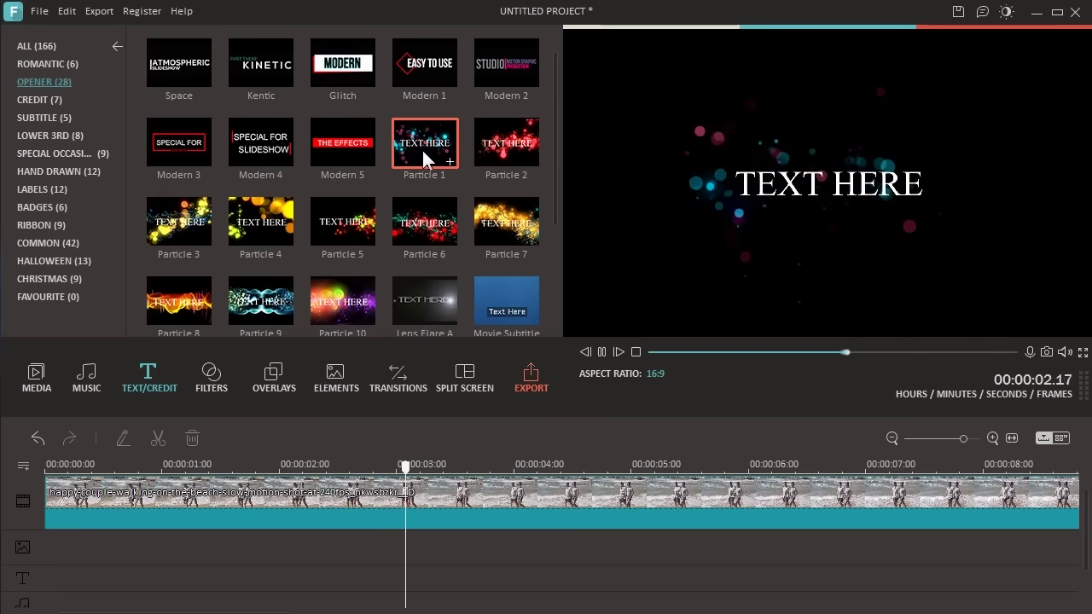
click(437, 214)
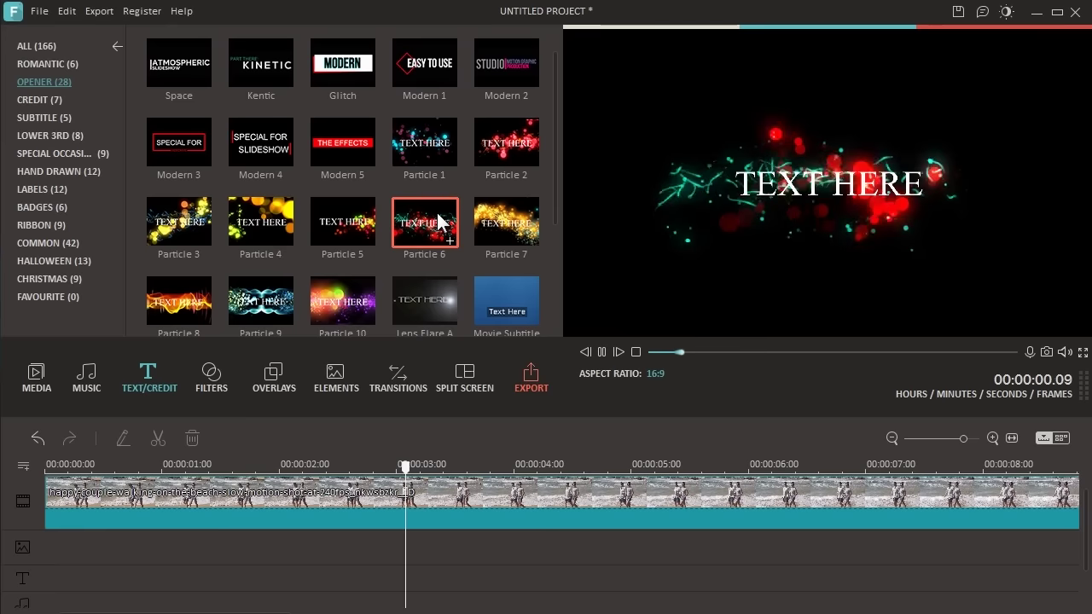
drag(437, 220, 51, 568)
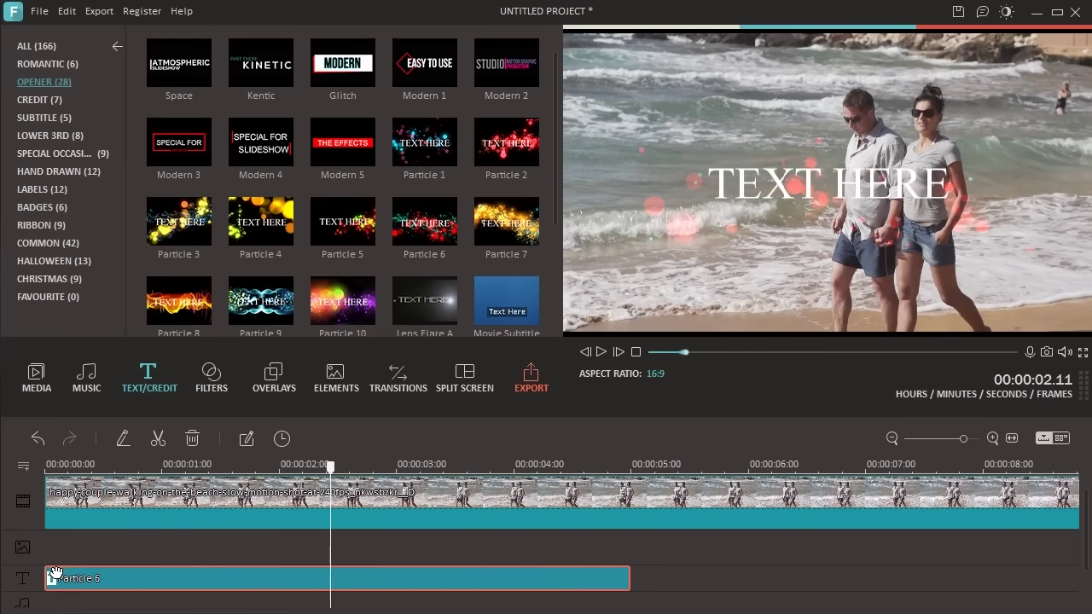
key(space)
Put the Viral Title 1 lower third at the start of the title track and open its advanced editor
click(52, 136)
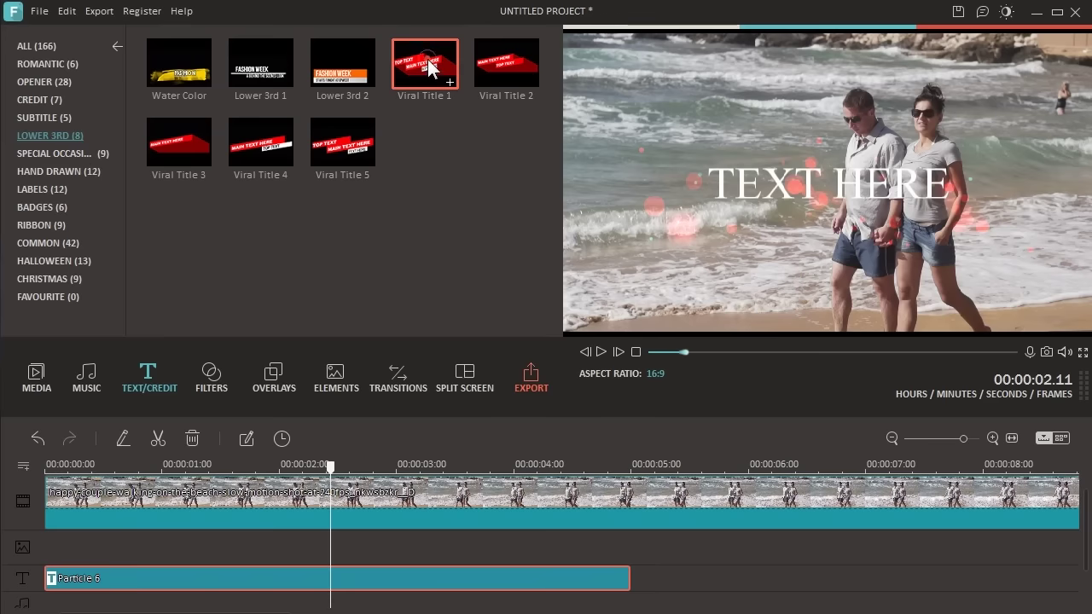
click(429, 68)
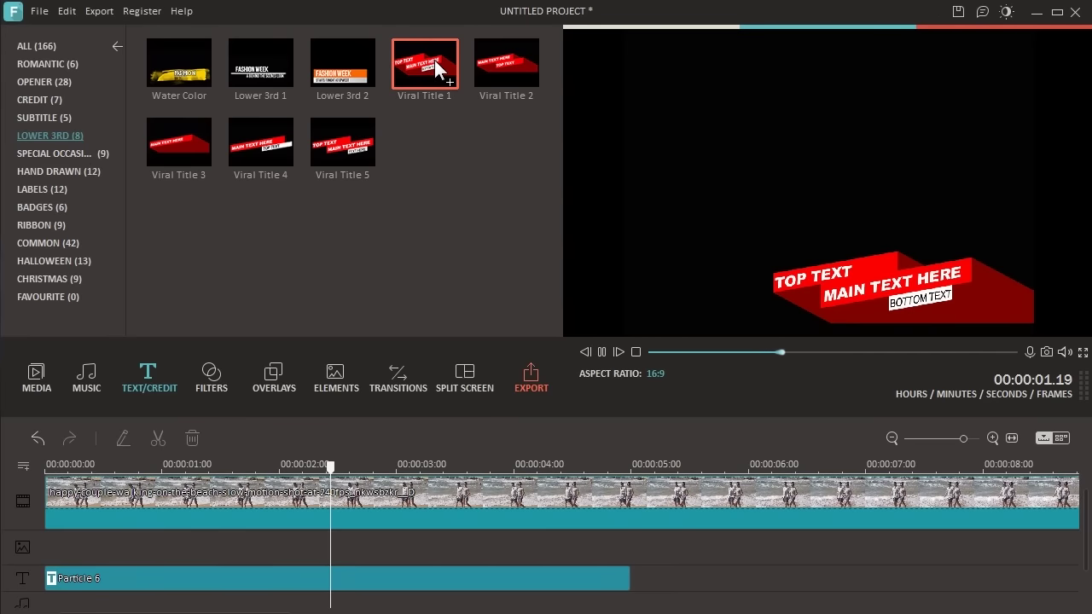
drag(434, 60, 53, 580)
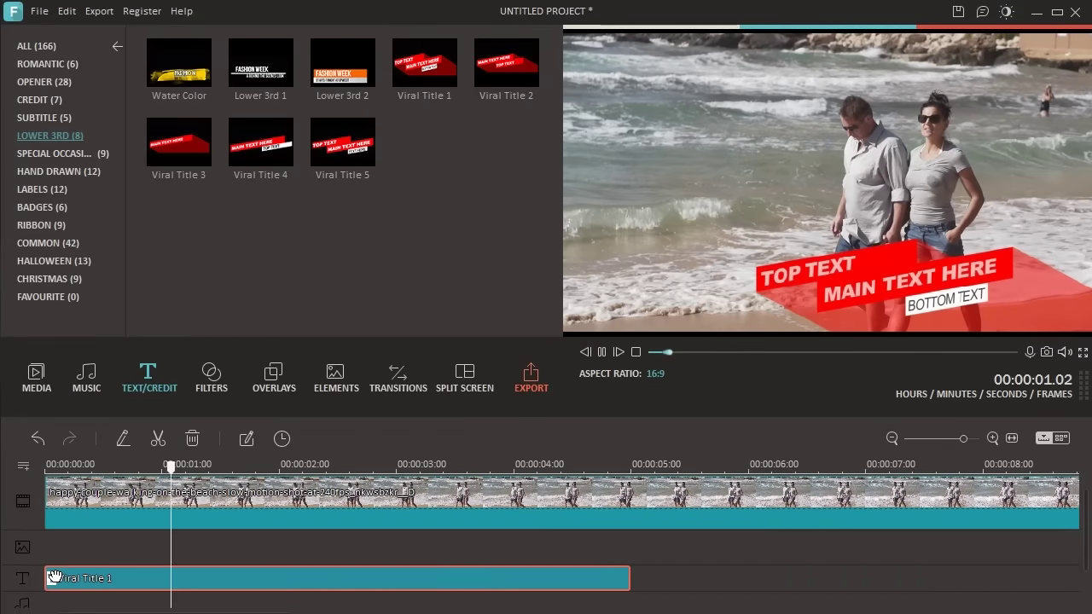
key(space)
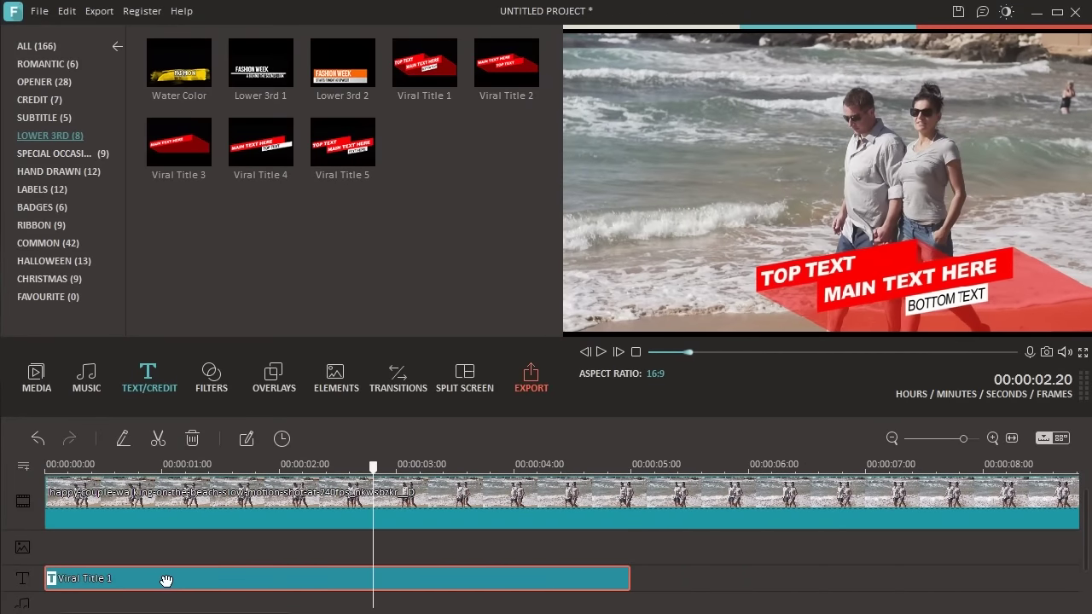
click(250, 444)
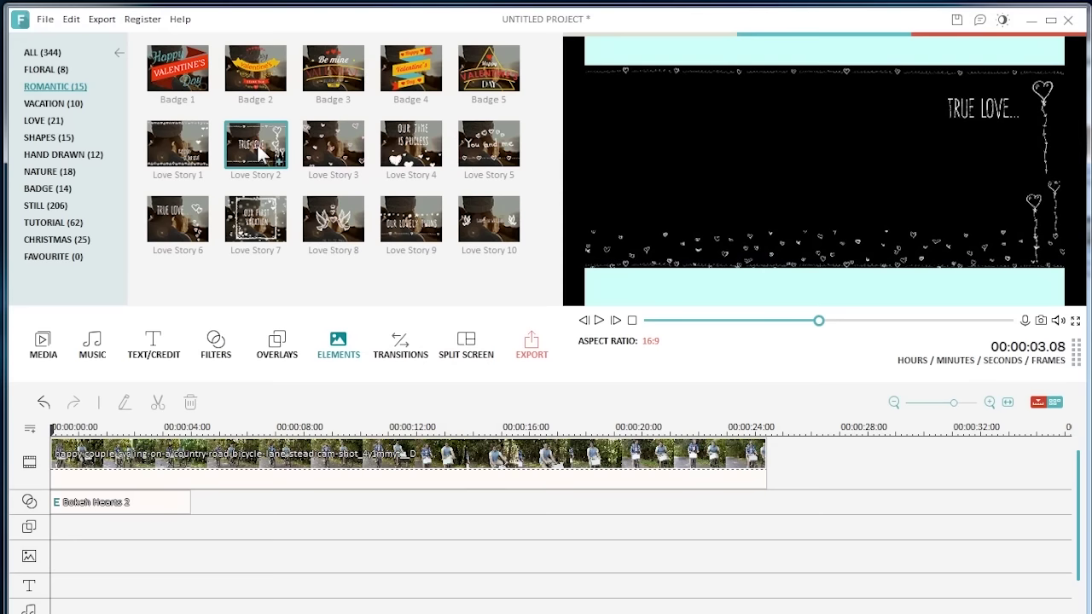
Drag the Love Story 2 romantic element onto the track below the cycling clip
drag(255, 145, 64, 544)
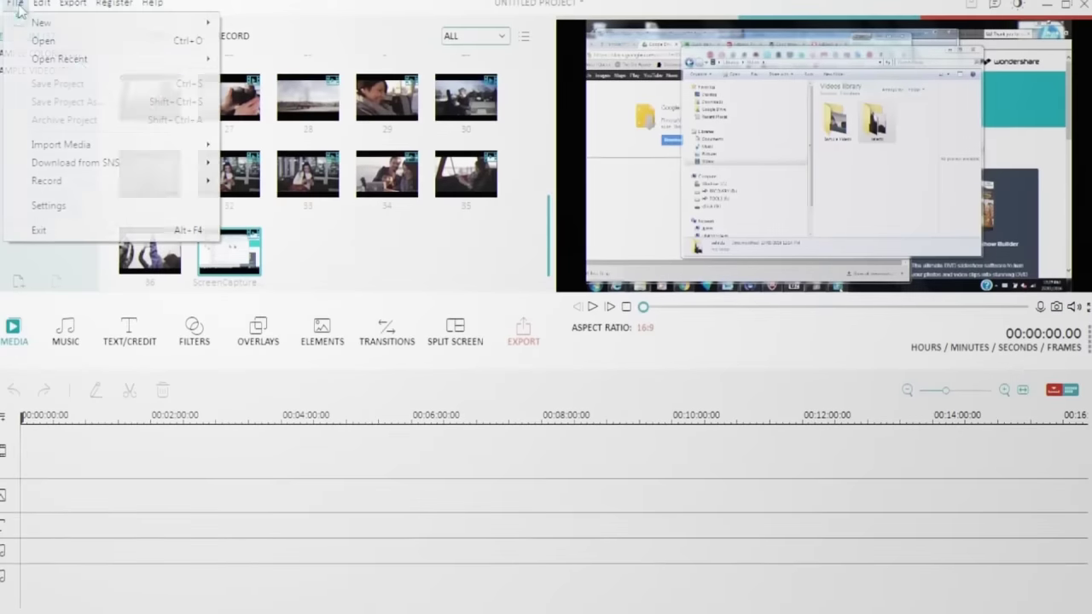
Bring up the Import Media file picker to bring in the seashore clip
click(281, 144)
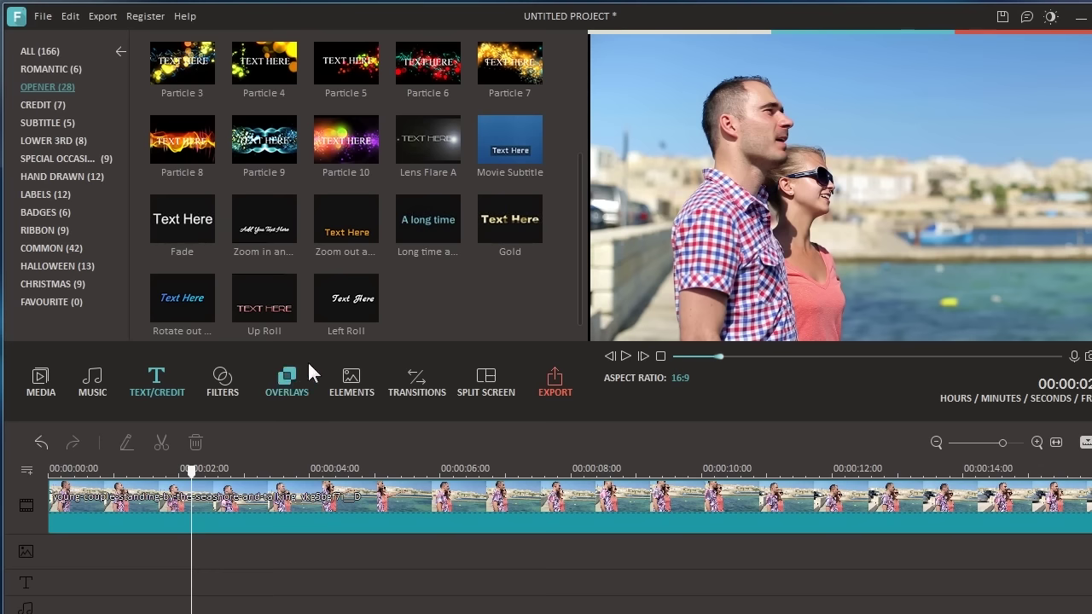
Add the Fade title to the text track and preview it
drag(195, 236, 52, 588)
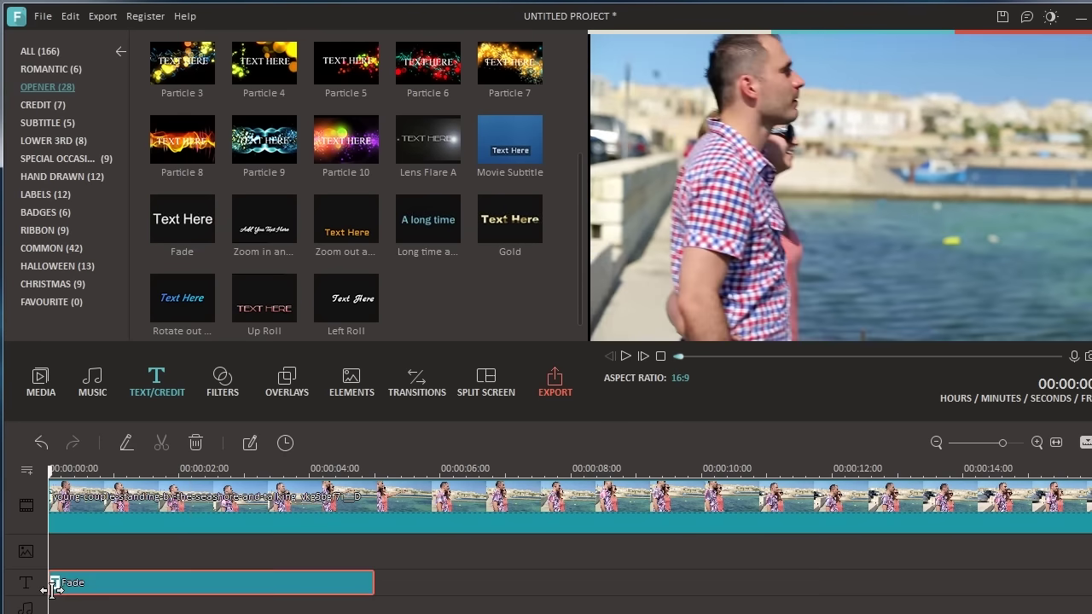
key(space)
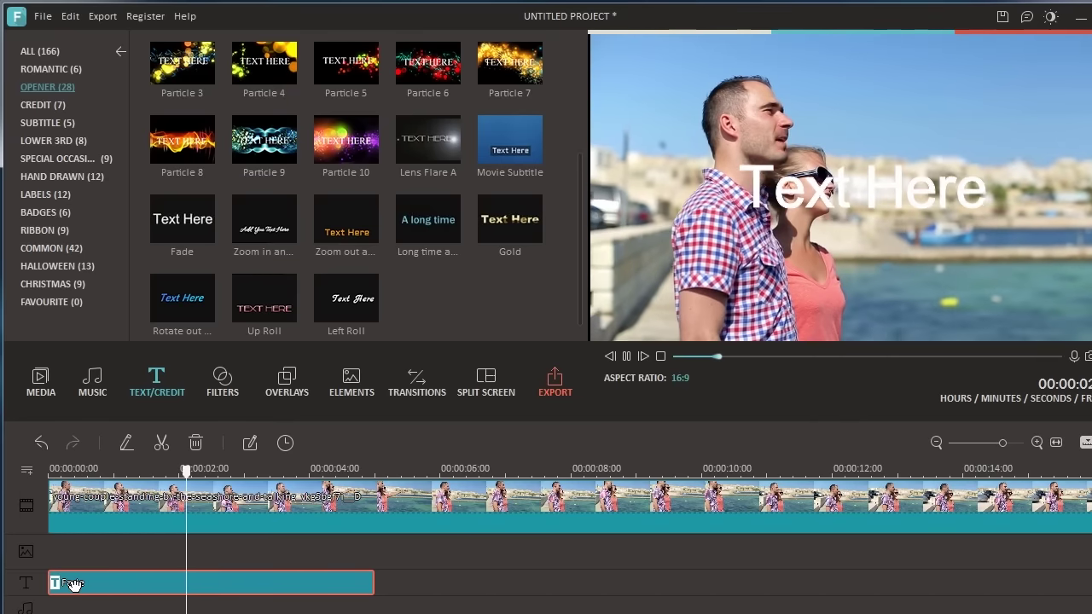
key(space)
Make the title text bright green, size 80, in the augie font, then open Advanced Text Edit
click(130, 439)
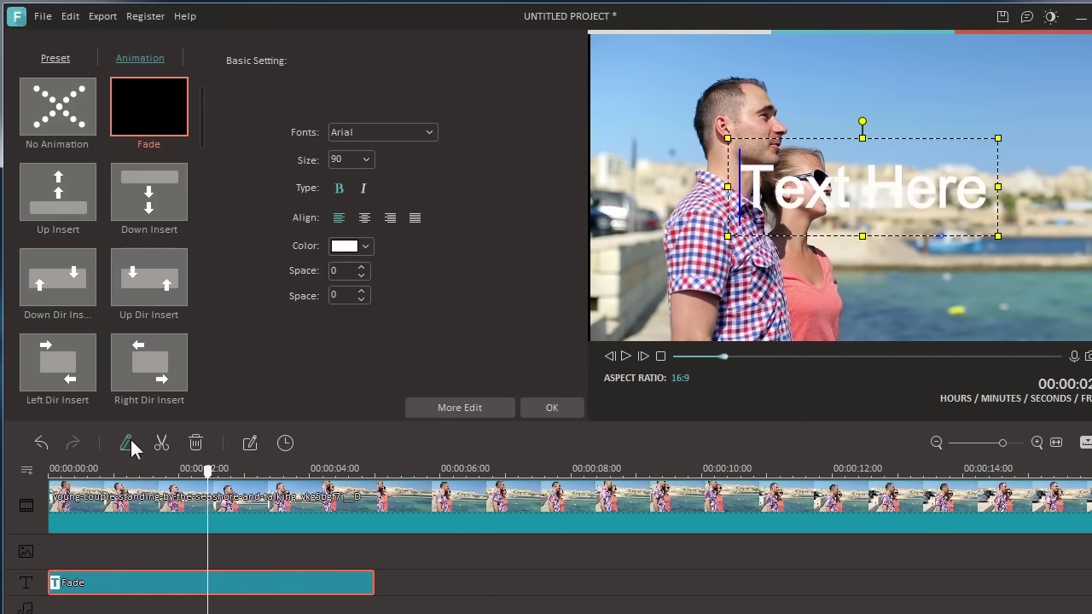
click(362, 246)
click(376, 302)
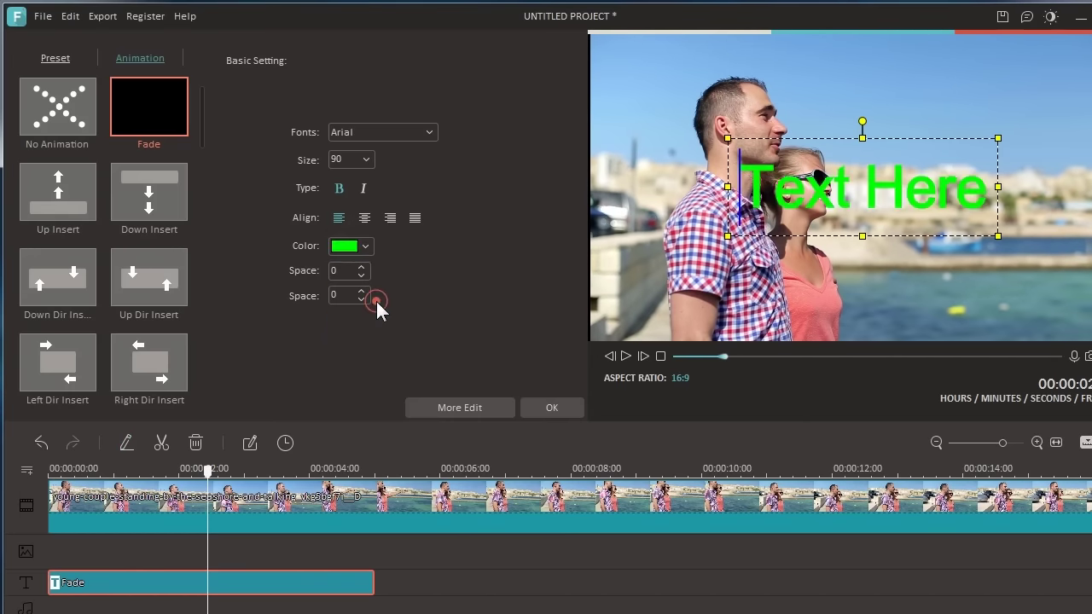
click(366, 160)
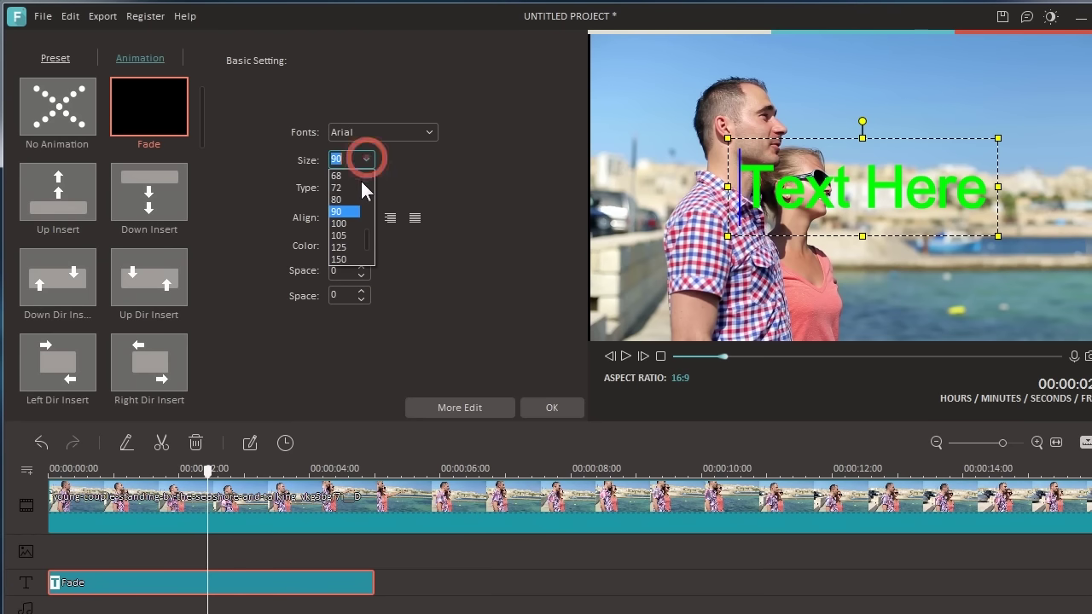
click(345, 202)
click(426, 132)
click(402, 160)
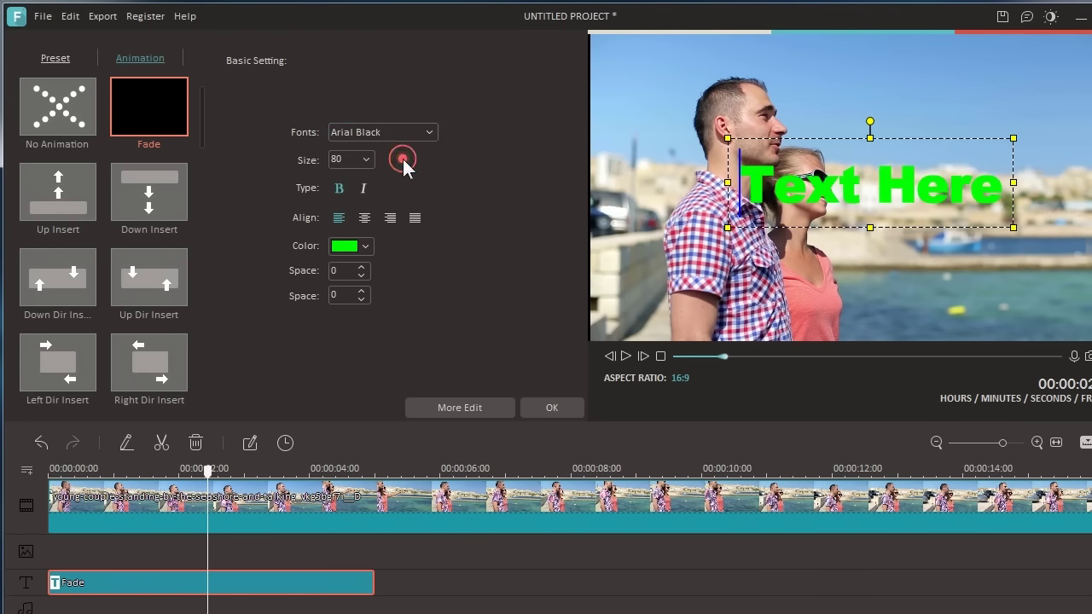
scroll(394, 131, down, 3)
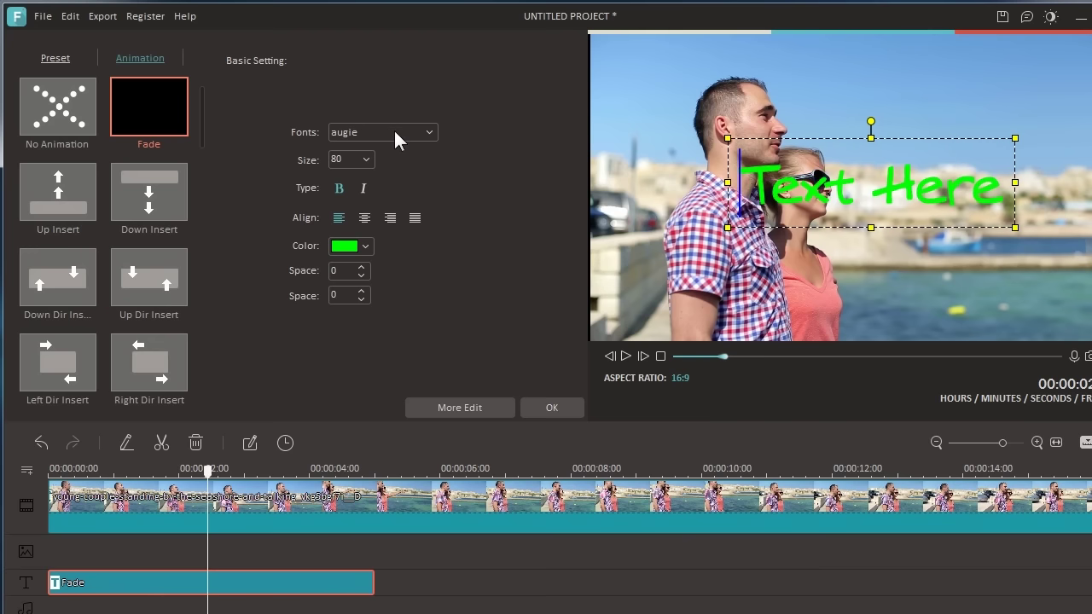
click(149, 277)
click(470, 410)
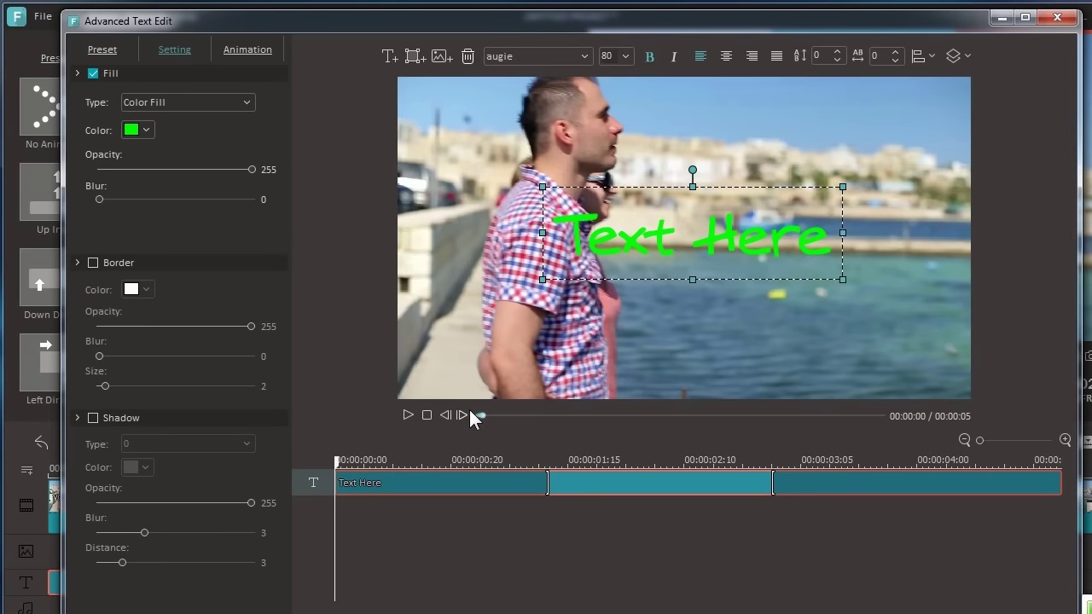
Try a red-to-cyan gradient fill on the text, then an image fill using the Tulips picture
click(204, 102)
click(208, 122)
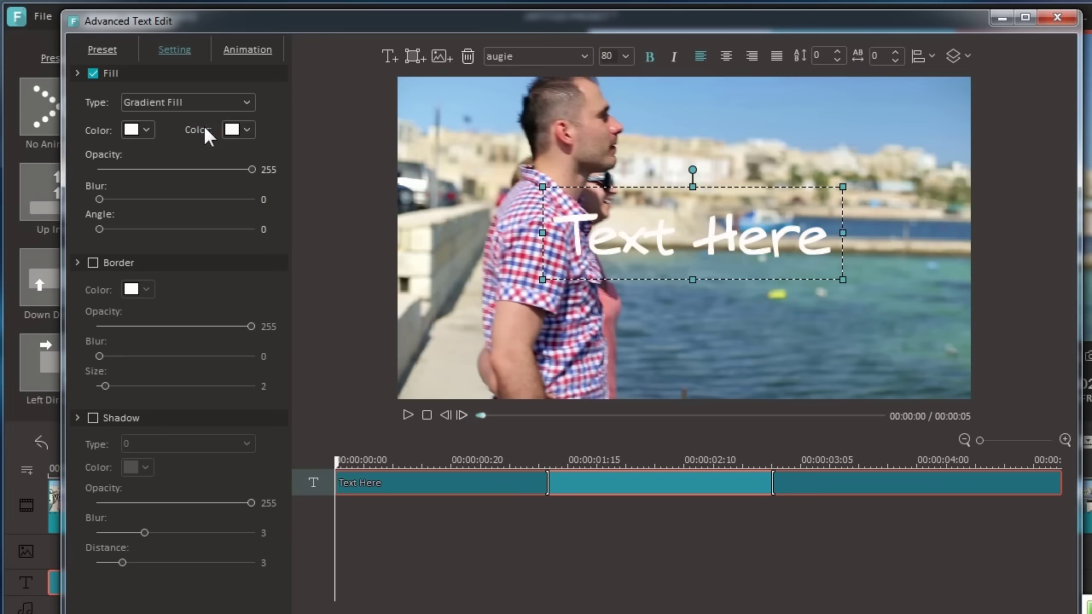
click(148, 130)
click(129, 176)
click(242, 130)
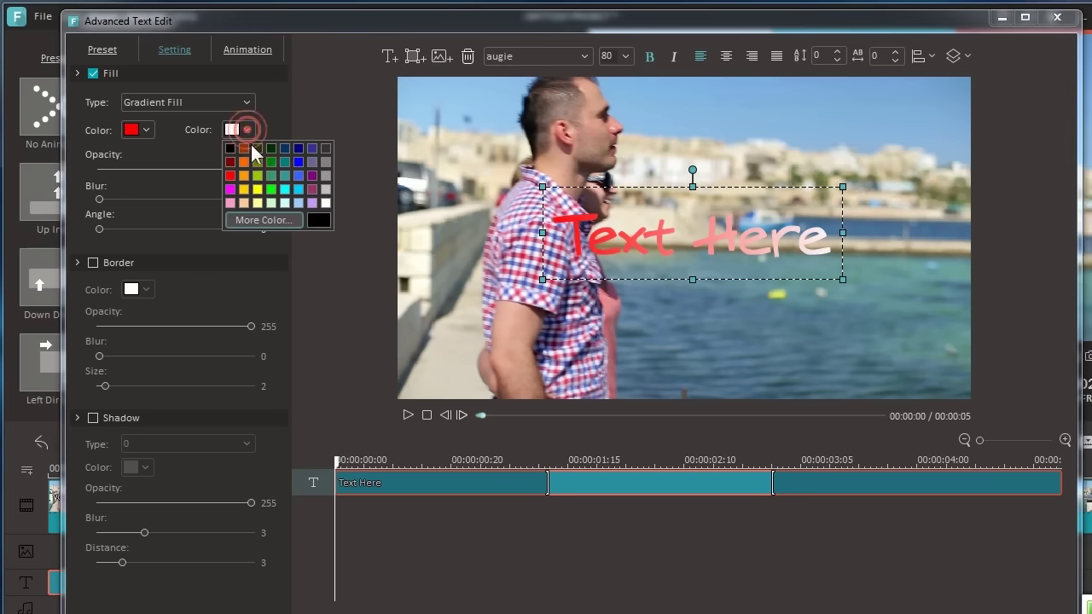
click(288, 189)
click(229, 102)
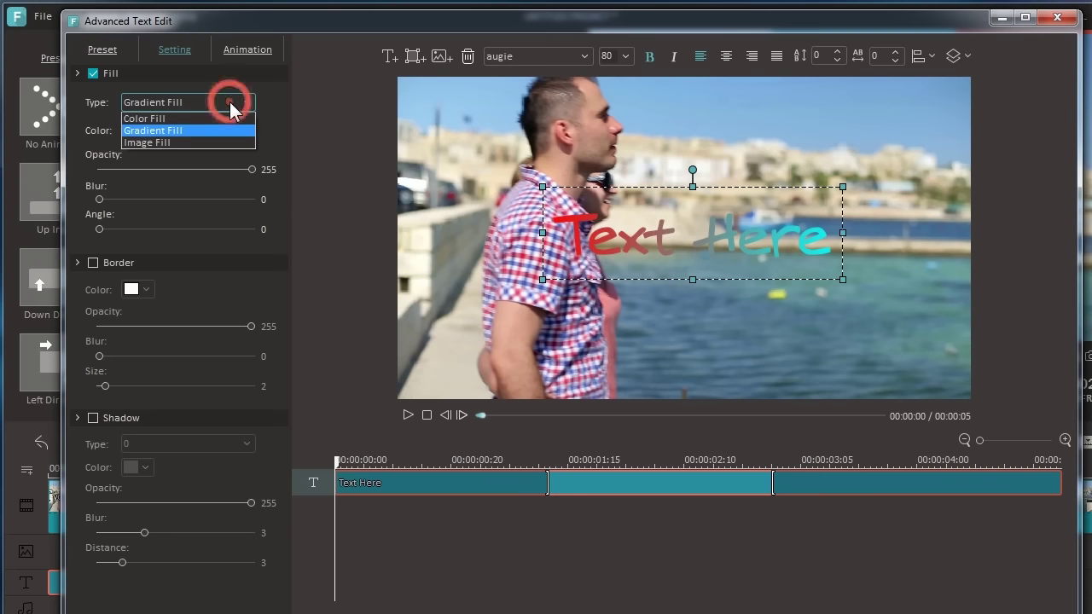
click(191, 143)
click(139, 129)
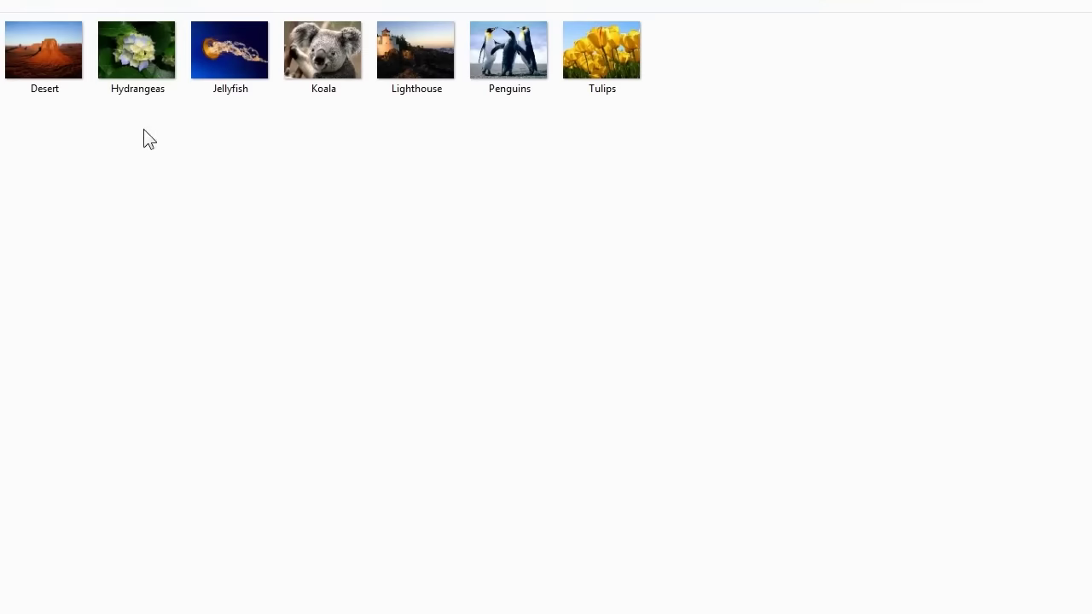
double_click(601, 62)
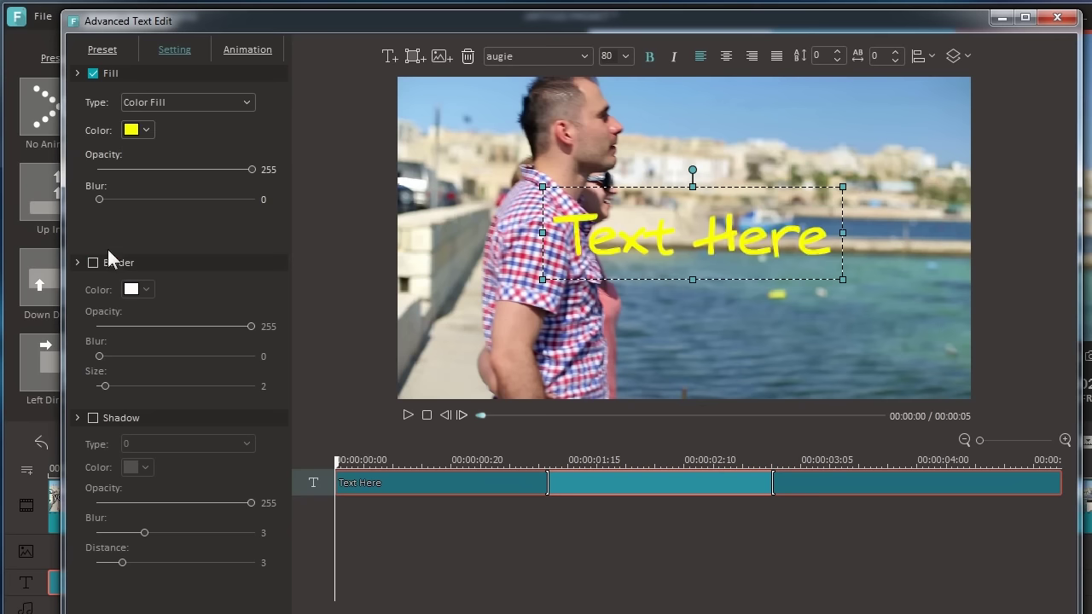
Add a thickened magenta outline and a drop shadow pulled close to the text
click(93, 263)
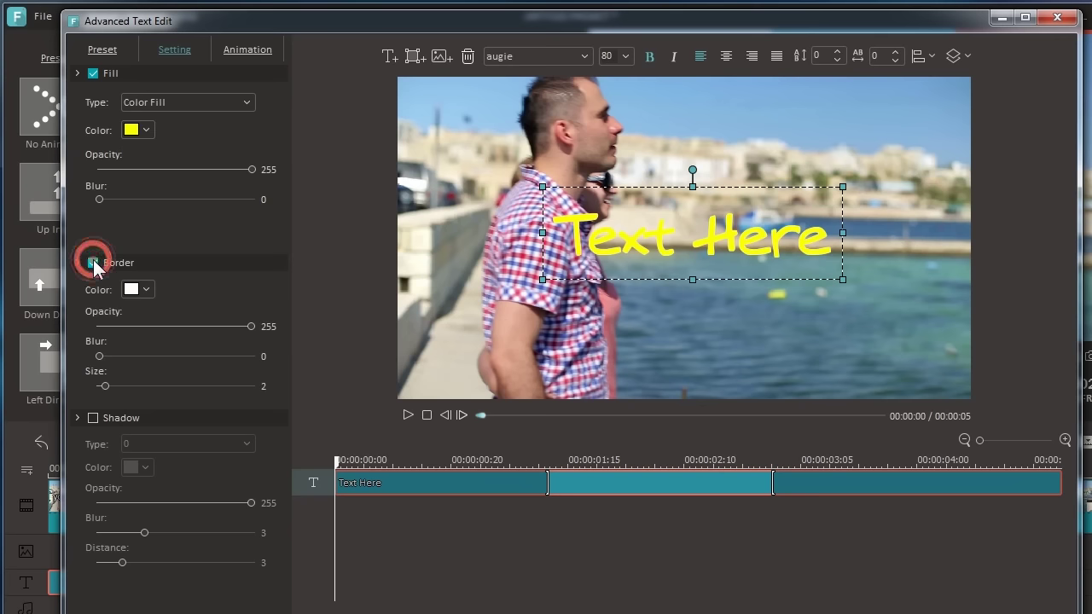
click(136, 290)
click(133, 345)
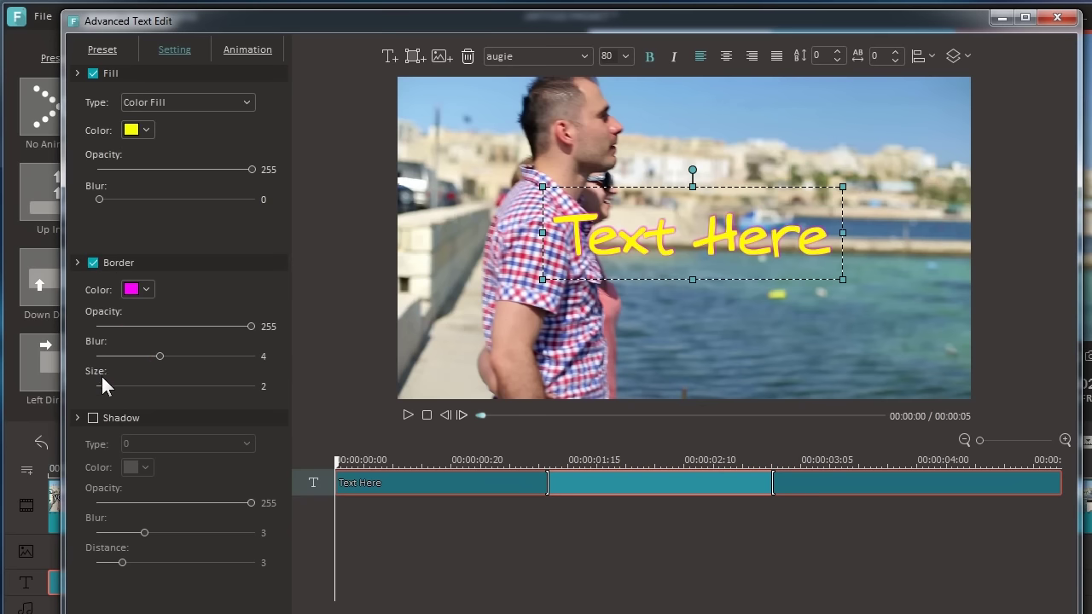
drag(104, 385, 124, 386)
click(92, 418)
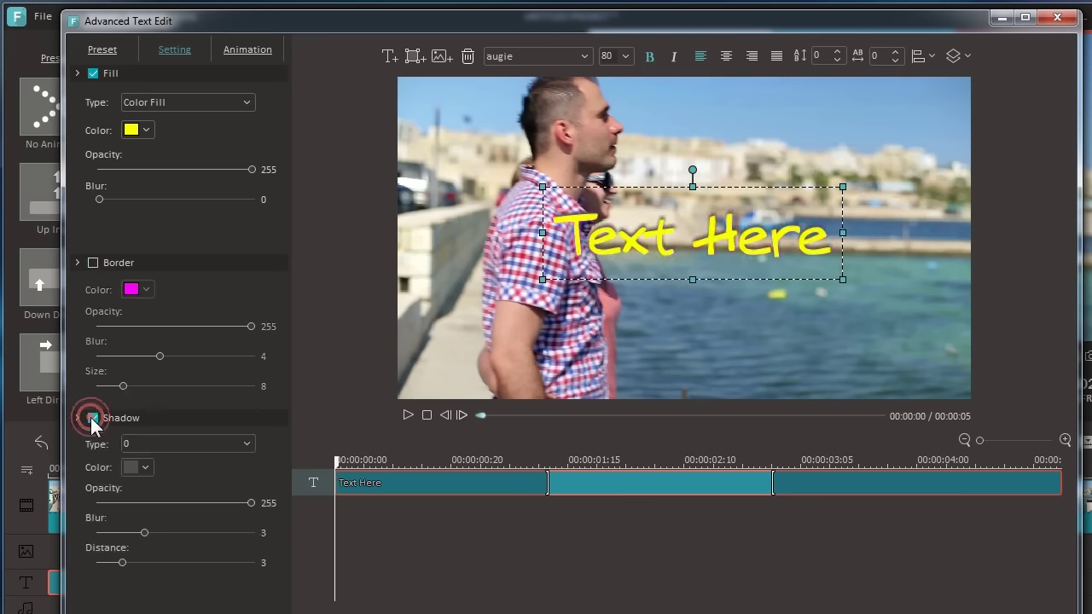
mouse_move(123, 558)
mouse_down()
mouse_move(159, 563)
mouse_move(114, 562)
mouse_up()
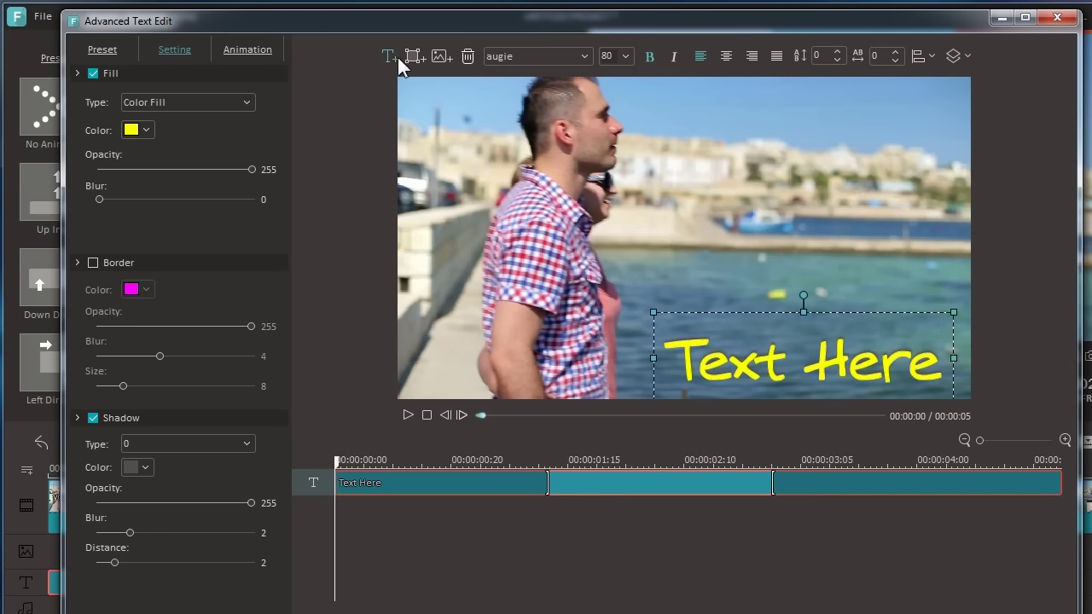
Add a cyan speech bubble shape, shift it right beside the man, and enlarge it
click(415, 55)
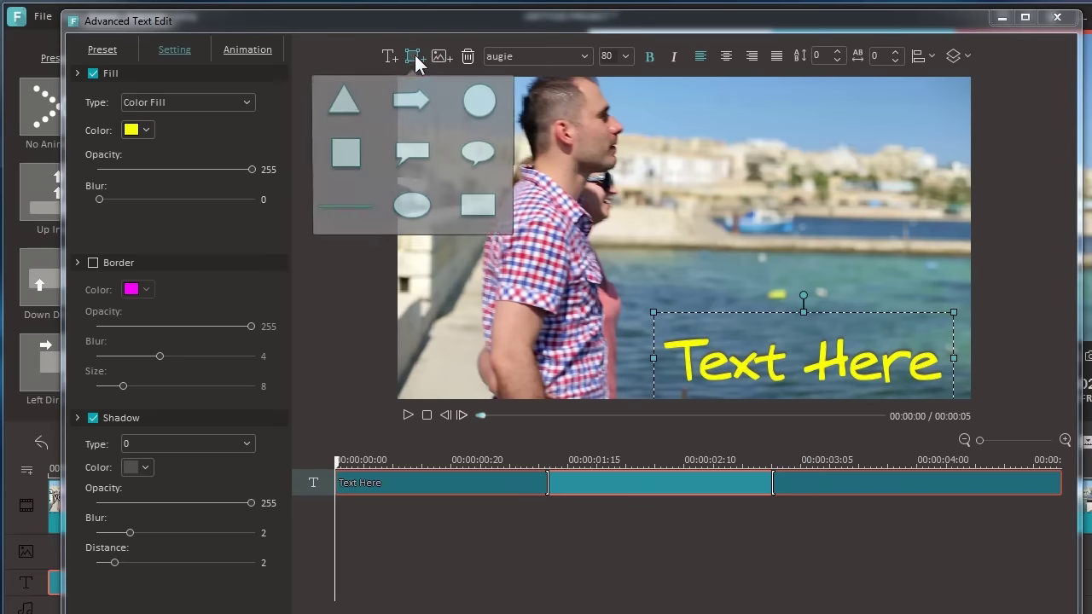
click(491, 158)
drag(597, 201, 688, 224)
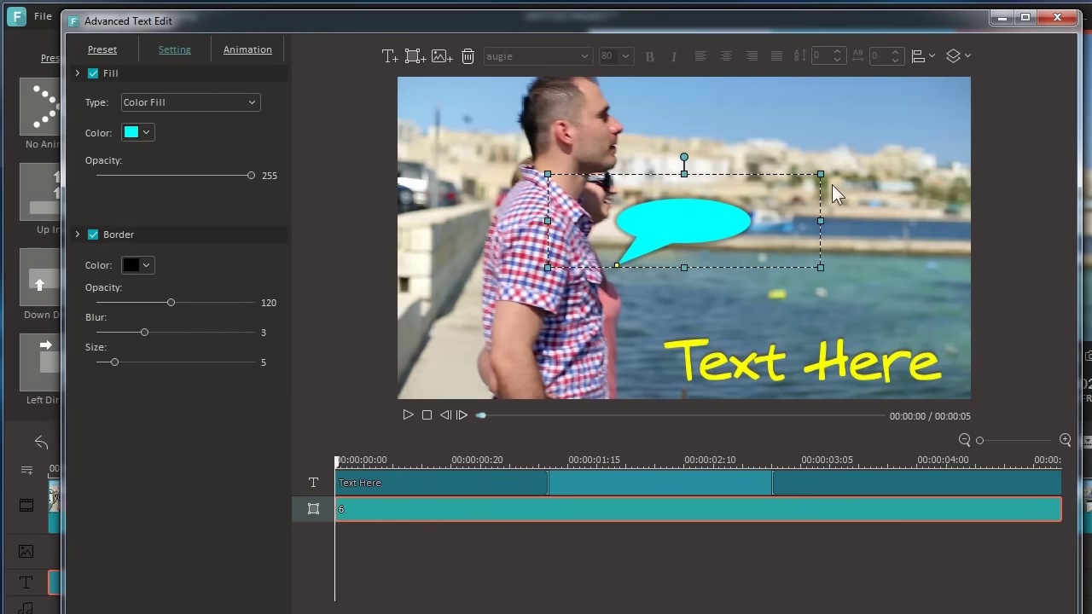
drag(821, 174, 981, 107)
Place a new text box inside the bubble reading 'super man' with letter spacing 12
click(389, 57)
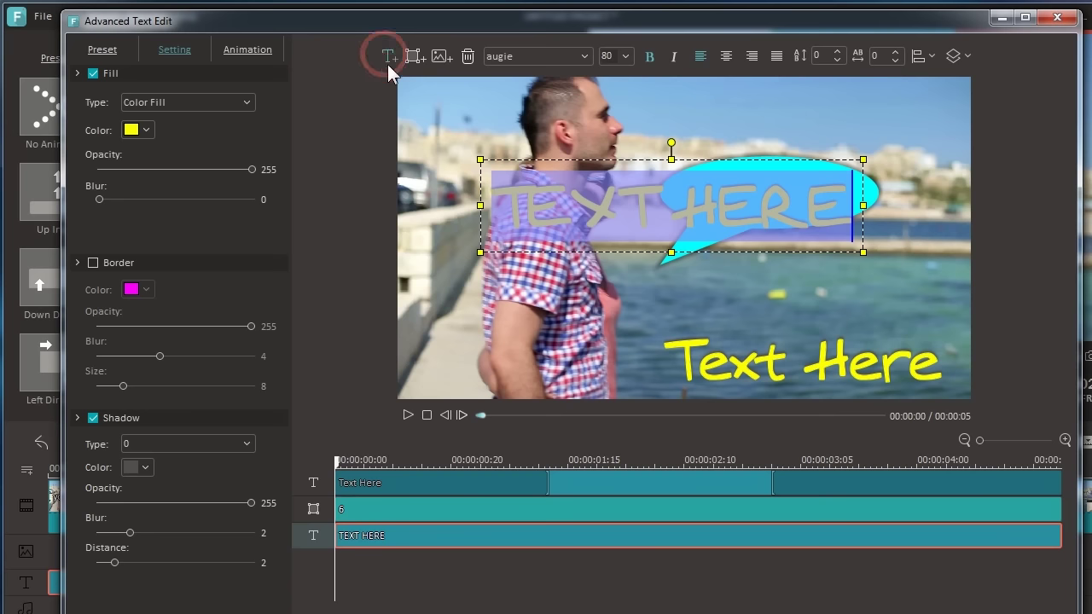
drag(670, 159, 753, 154)
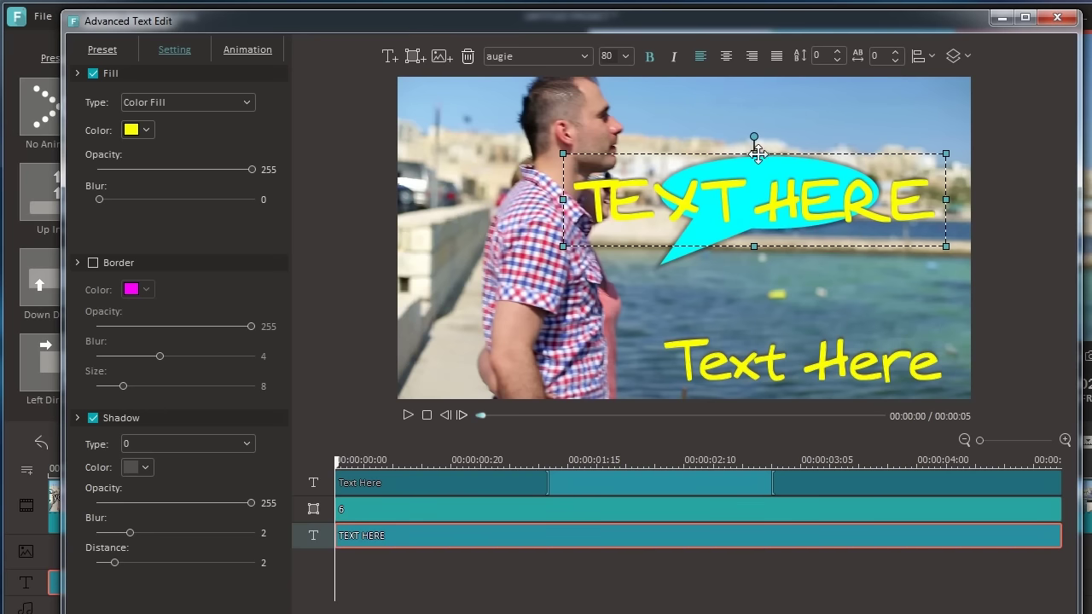
drag(947, 156, 754, 178)
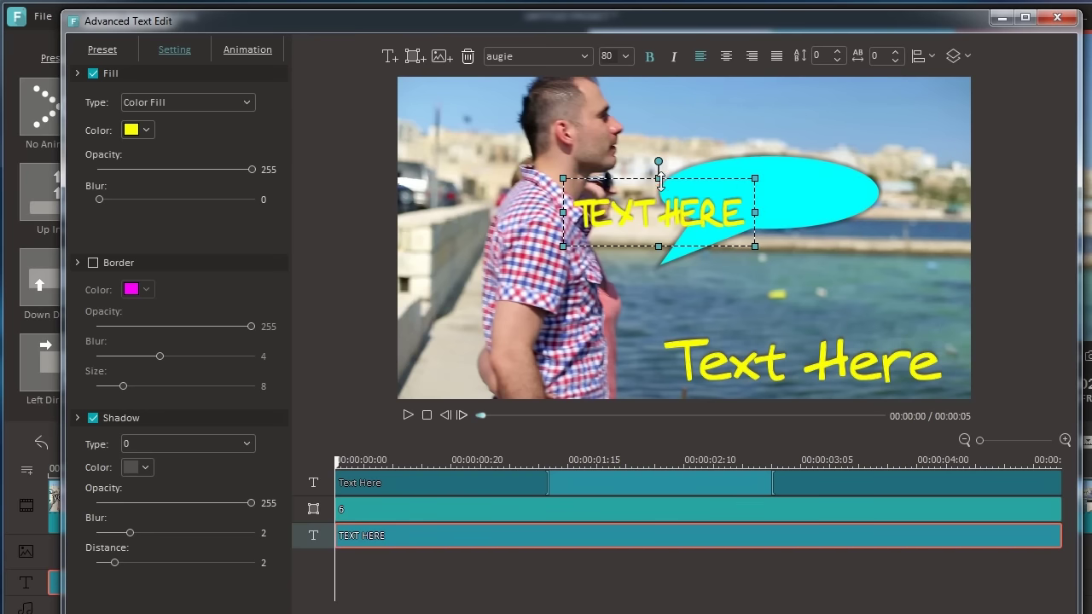
drag(625, 224, 904, 186)
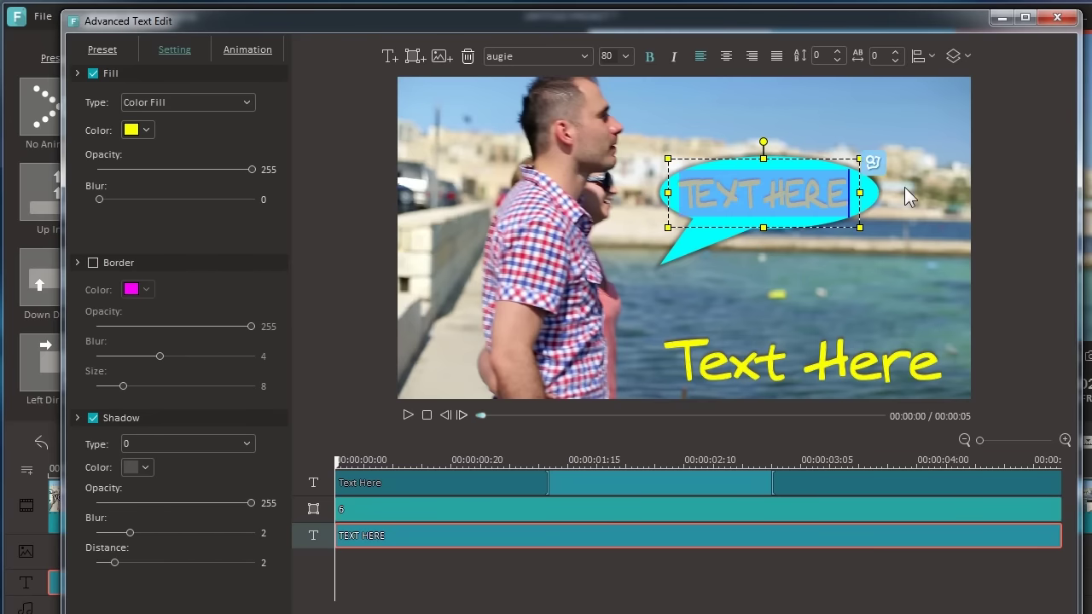
text(super man)
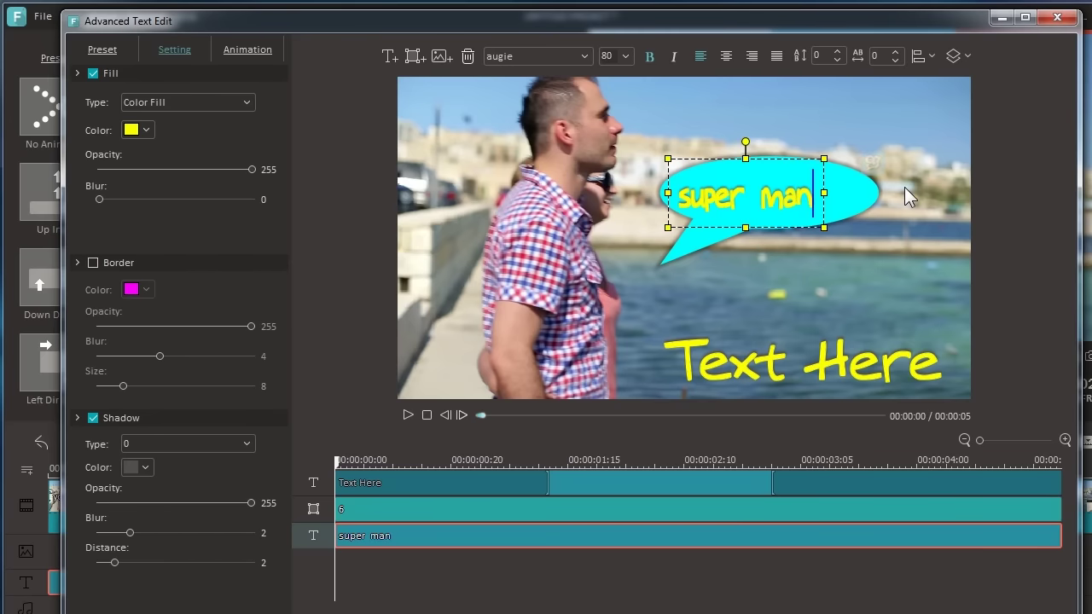
click(896, 51)
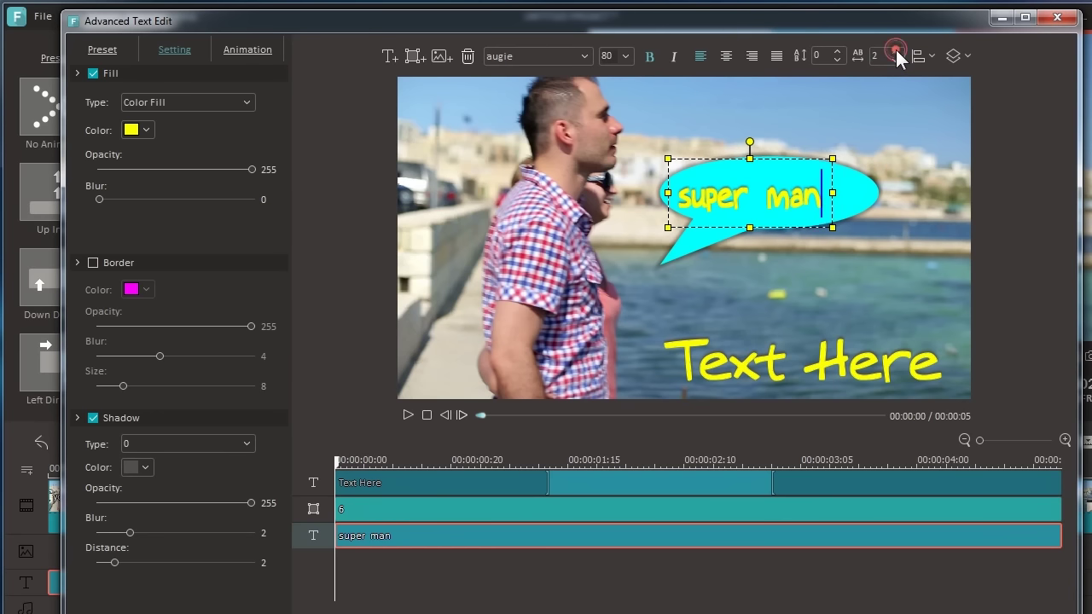
click(896, 51)
double_click(895, 51)
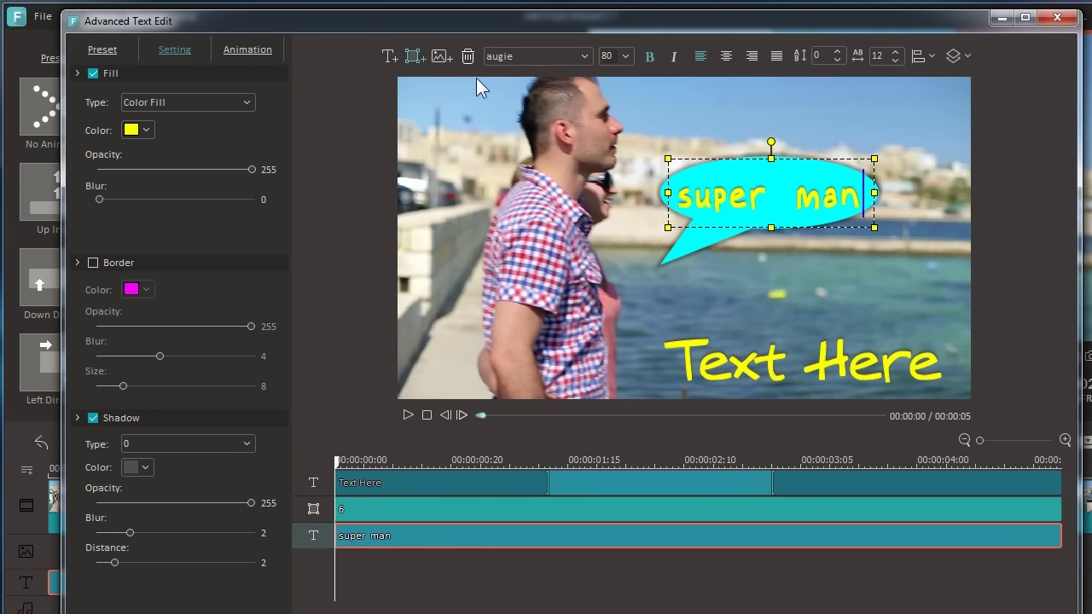
key(Tab)
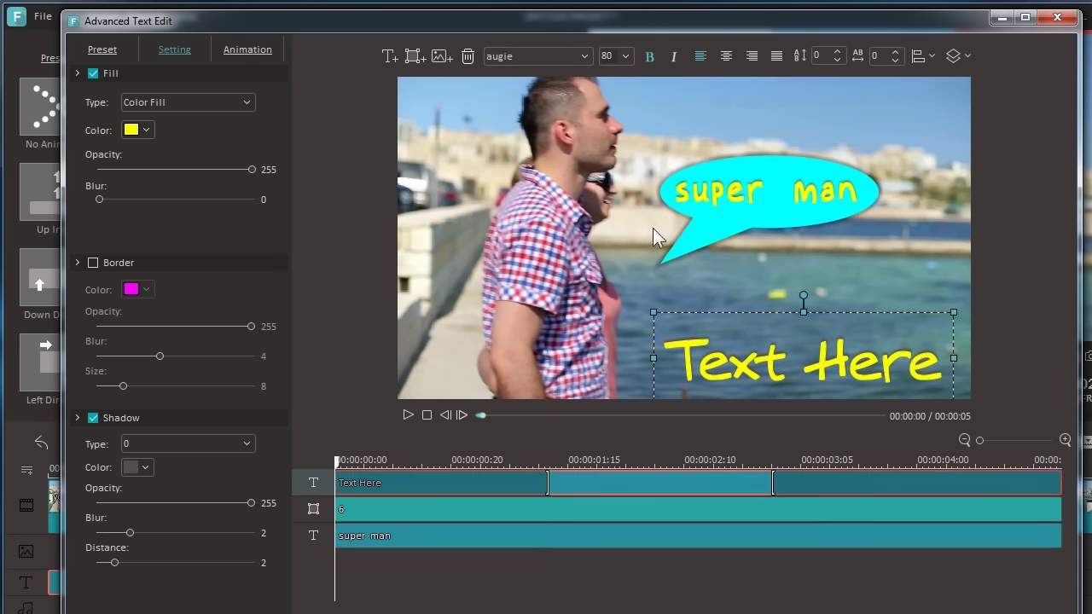
Insert the 250.png Filmora logo image and shrink it to a small icon
click(446, 57)
click(158, 164)
double_click(158, 164)
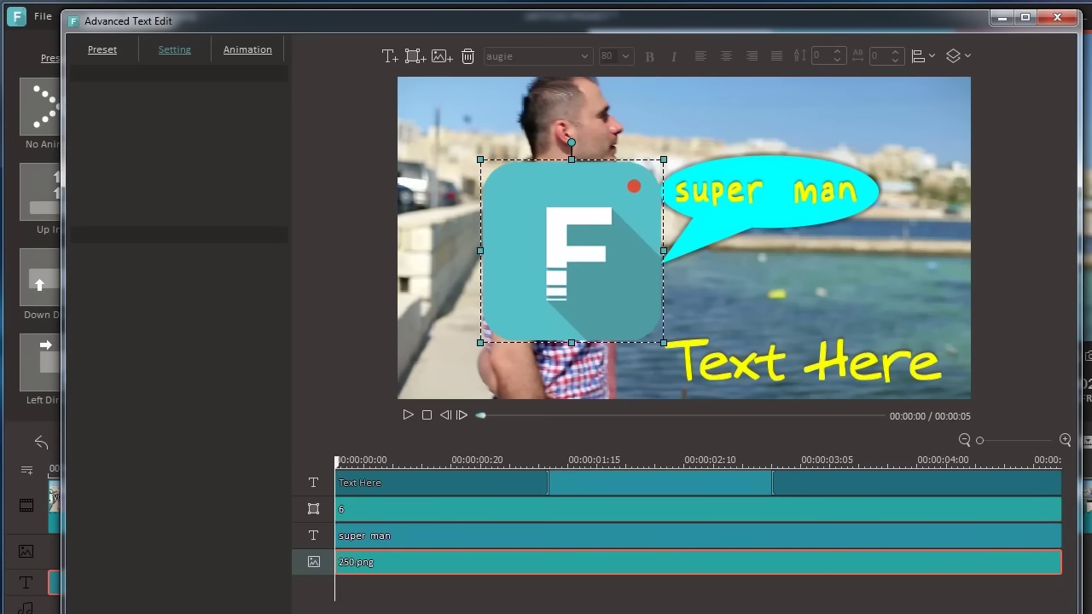
drag(665, 160, 587, 248)
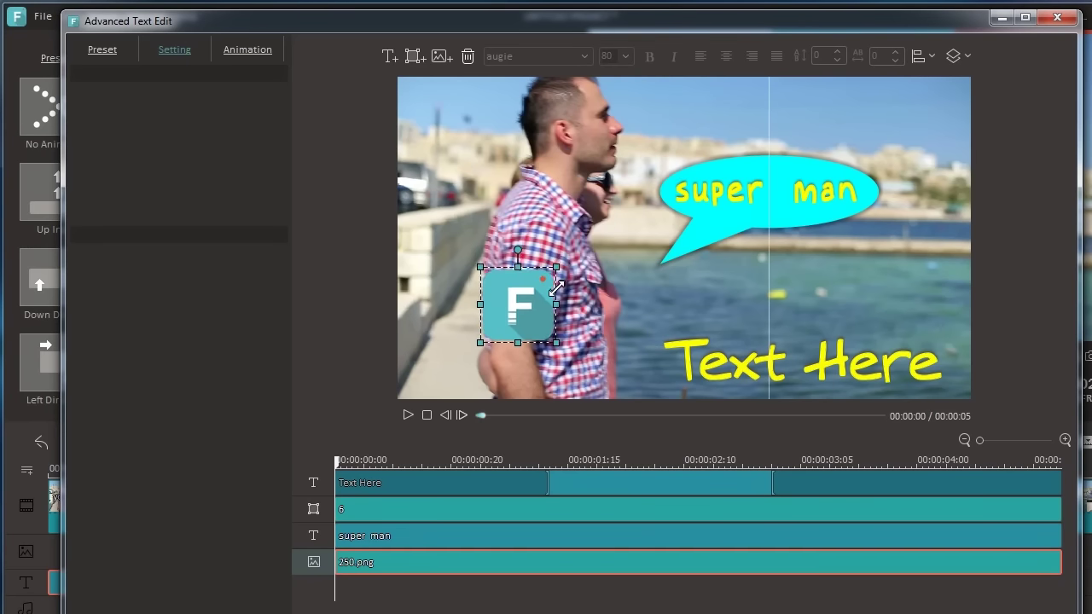